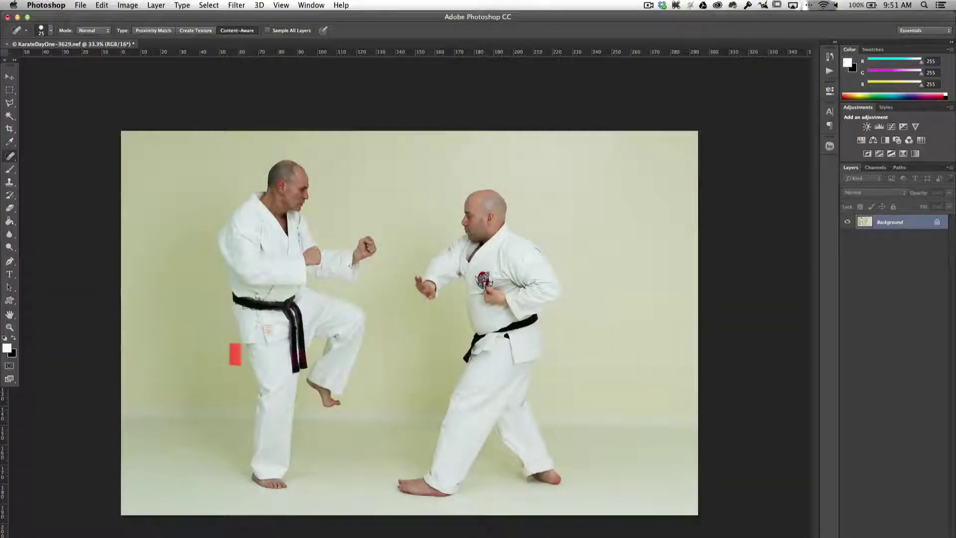
Step: Zoom to 300% and Magic Wand-select the red patch beside the left fighter's leg
{"action": "scroll", "coordinate": [411, 261], "scroll_direction": "up", "scroll_amount": 5}
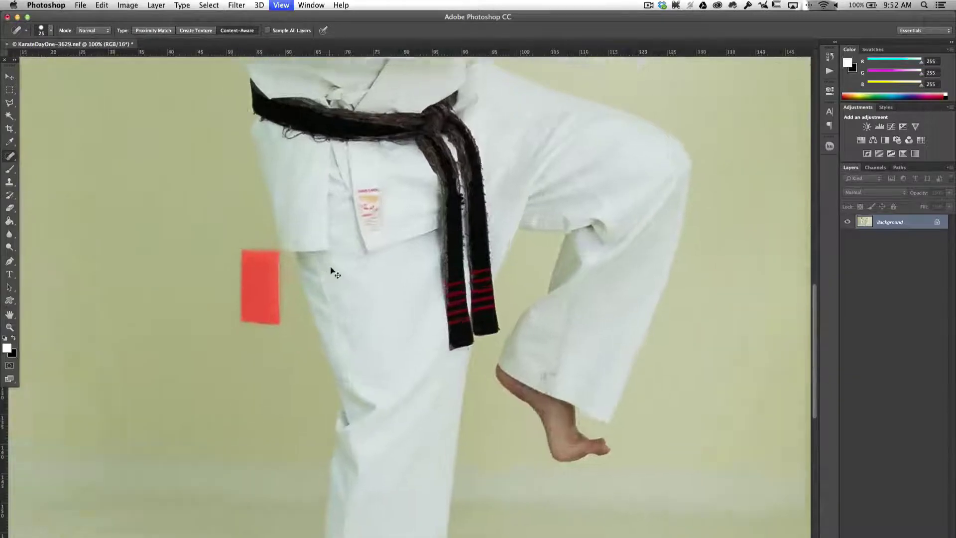
{"action": "scroll", "coordinate": [231, 278], "scroll_direction": "up", "scroll_amount": 2}
{"action": "scroll", "coordinate": [531, 325], "scroll_direction": "up", "scroll_amount": 1}
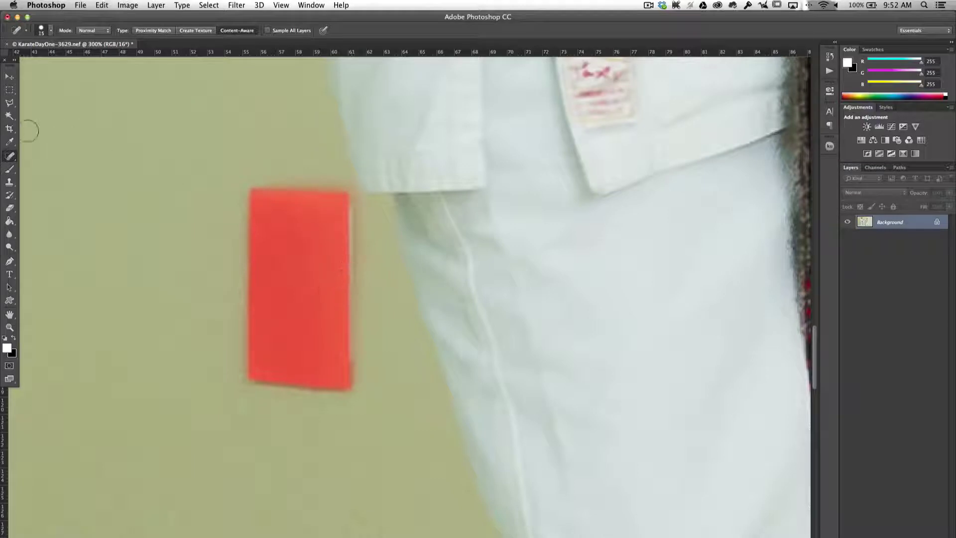
{"action": "key", "text": "w"}
{"action": "key", "text": "shift+w"}
{"action": "left_click", "coordinate": [276, 290]}
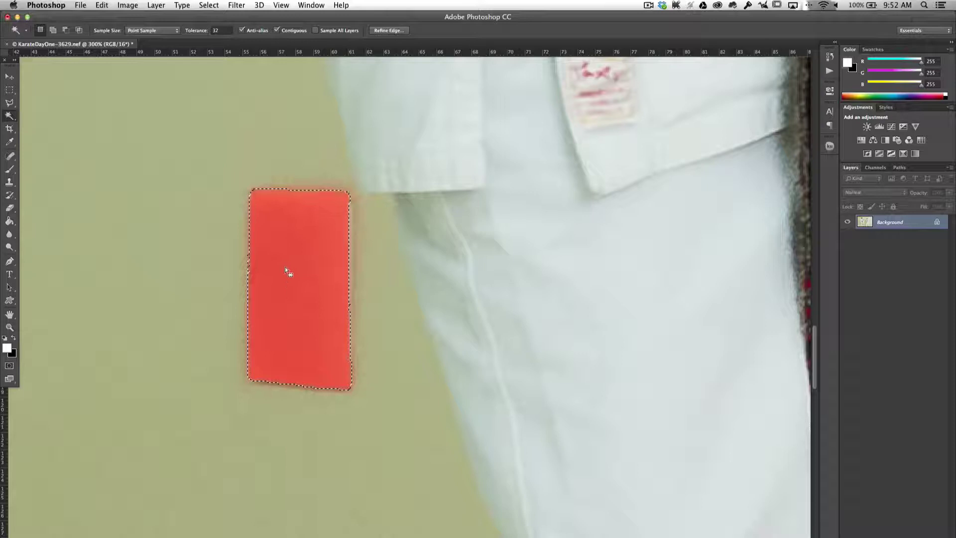
Step: Fill the selected patch with Content-Aware fill, then deselect
{"action": "key", "text": "i"}
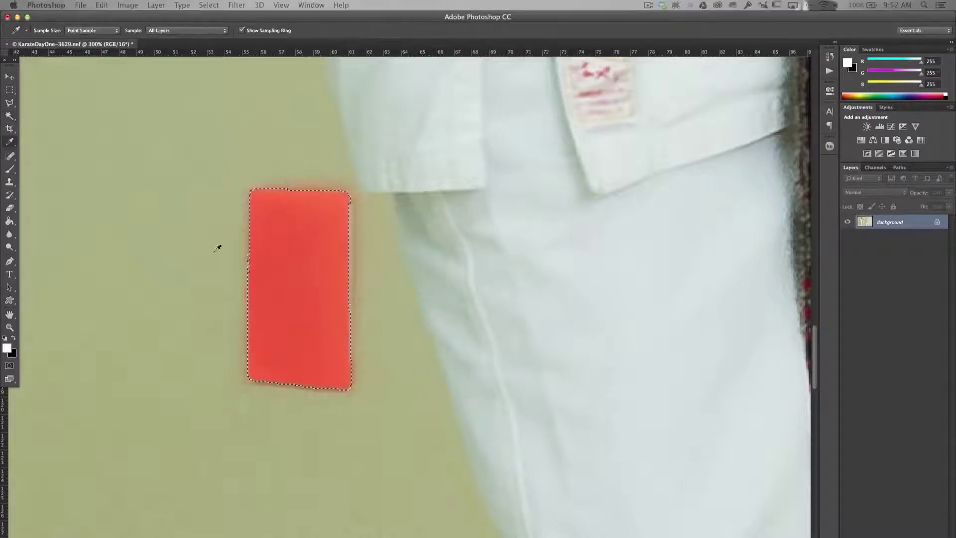
{"action": "key", "text": "shift+BackSpace"}
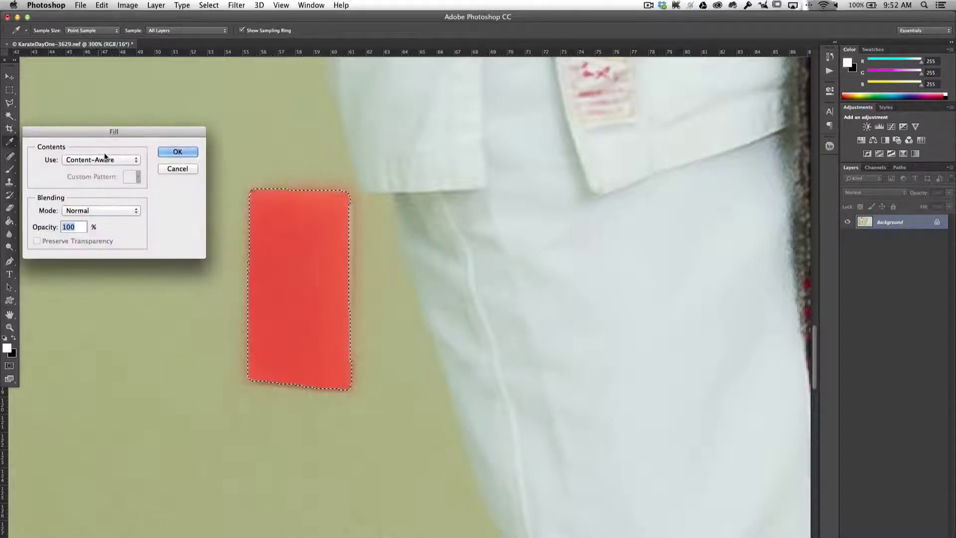
{"action": "left_click", "coordinate": [177, 152]}
{"action": "key", "text": "w"}
{"action": "key", "text": "ctrl+d"}
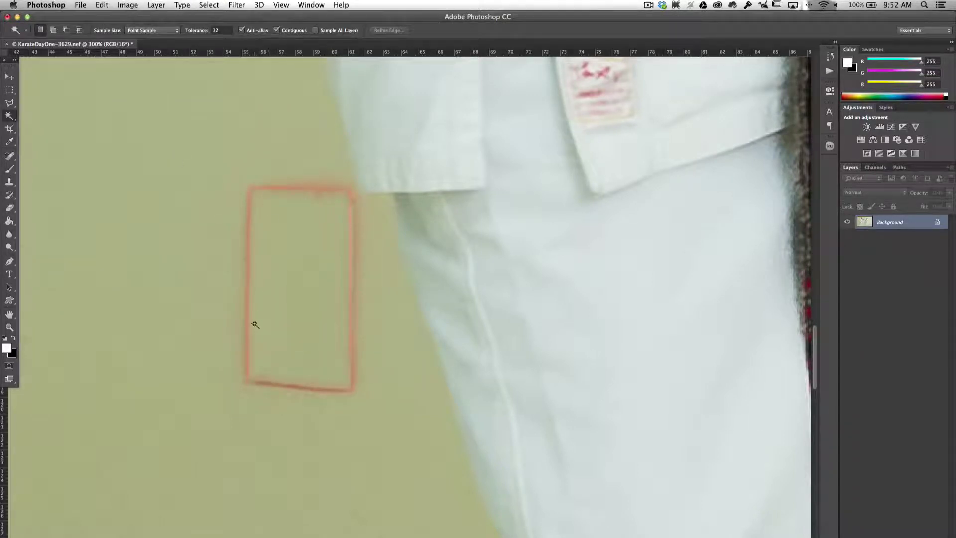
Step: Spot-heal the outline's top, left and remaining edges, plus leftover spots near the sleeve
{"action": "left_click", "coordinate": [9, 157]}
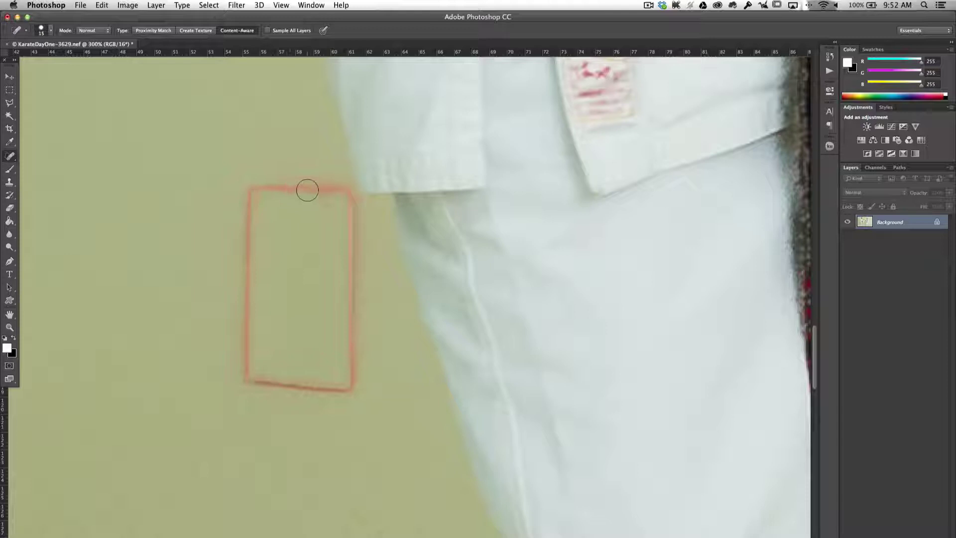
{"action": "mouse_move", "coordinate": [315, 189]}
{"action": "left_mouse_down"}
{"action": "mouse_move", "coordinate": [257, 191]}
{"action": "mouse_move", "coordinate": [250, 202]}
{"action": "mouse_move", "coordinate": [257, 278]}
{"action": "mouse_move", "coordinate": [247, 259]}
{"action": "mouse_move", "coordinate": [244, 267]}
{"action": "mouse_move", "coordinate": [259, 320]}
{"action": "mouse_move", "coordinate": [245, 298]}
{"action": "mouse_move", "coordinate": [246, 380]}
{"action": "mouse_move", "coordinate": [343, 388]}
{"action": "mouse_move", "coordinate": [359, 257]}
{"action": "mouse_move", "coordinate": [357, 222]}
{"action": "mouse_move", "coordinate": [343, 288]}
{"action": "mouse_move", "coordinate": [348, 190]}
{"action": "mouse_move", "coordinate": [299, 199]}
{"action": "mouse_move", "coordinate": [284, 183]}
{"action": "mouse_move", "coordinate": [351, 180]}
{"action": "left_mouse_up"}
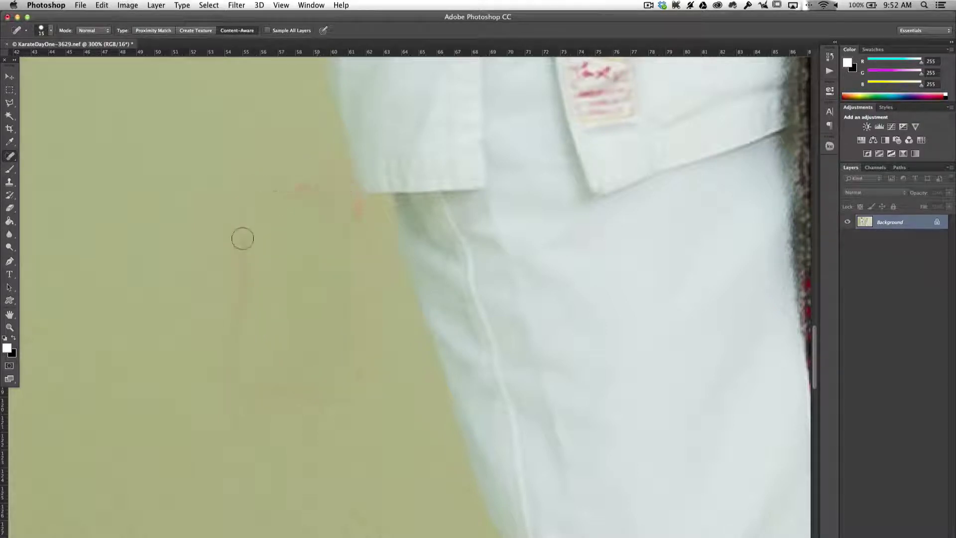
{"action": "left_click_drag", "start_coordinate": [242, 239], "coordinate": [242, 299]}
{"action": "mouse_move", "coordinate": [354, 211]}
{"action": "left_mouse_down"}
{"action": "mouse_move", "coordinate": [353, 199]}
{"action": "mouse_move", "coordinate": [291, 190]}
{"action": "mouse_move", "coordinate": [351, 211]}
{"action": "left_mouse_up"}
{"action": "left_click_drag", "start_coordinate": [243, 195], "coordinate": [244, 254]}
{"action": "left_click", "coordinate": [263, 301]}
{"action": "left_click_drag", "start_coordinate": [239, 297], "coordinate": [237, 337]}
{"action": "left_click", "coordinate": [348, 191]}
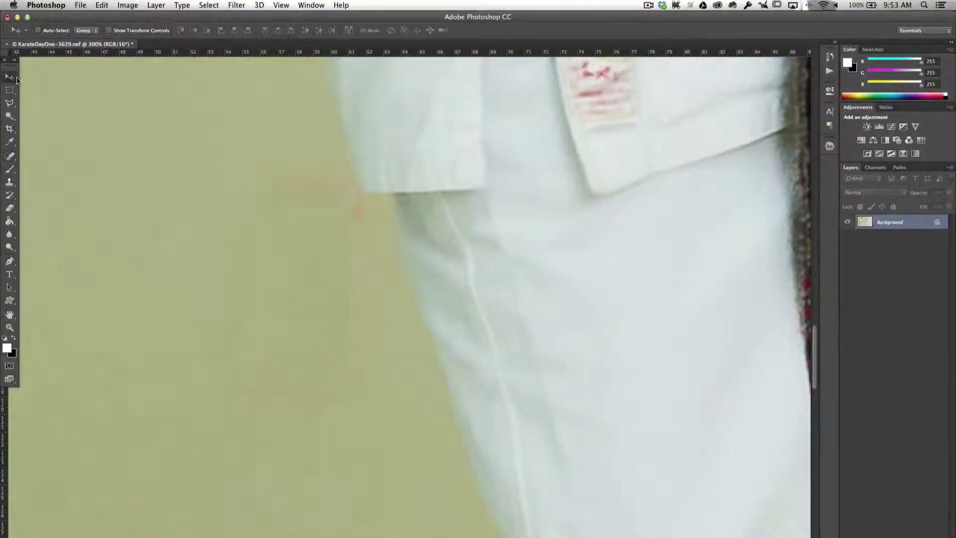
Step: Fit the photo to the window and save it as KarateDayOne-3629-Edit.psd
{"action": "key", "text": "super+0"}
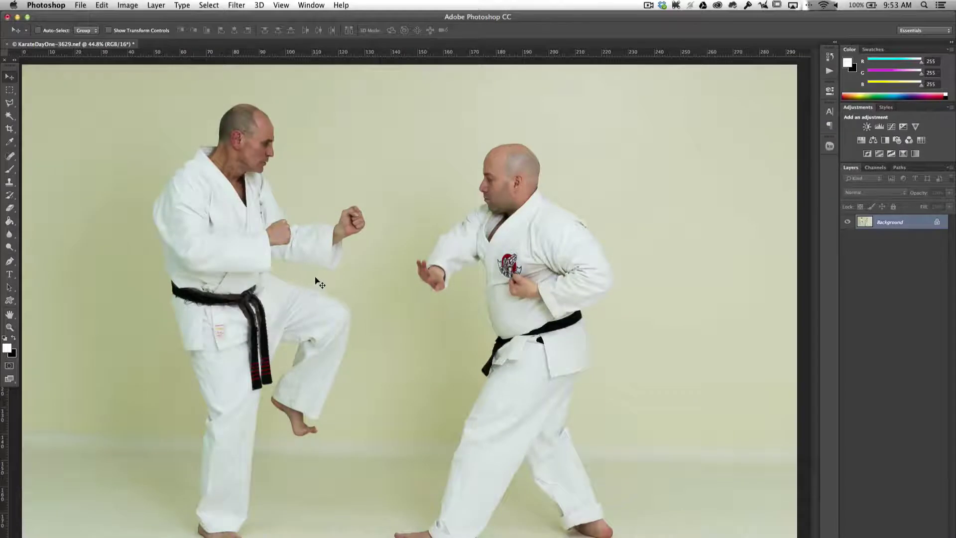
{"action": "key", "text": "super+s"}
{"action": "key", "text": "Tab"}
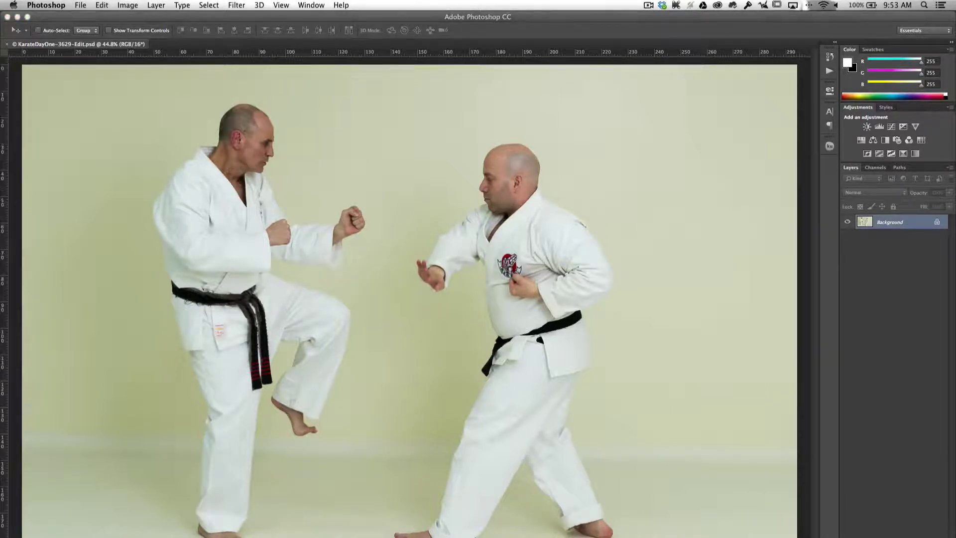
Step: Close the saved photo, leaving an empty workspace
{"action": "key", "text": "Tab"}
{"action": "key", "text": "super+w"}
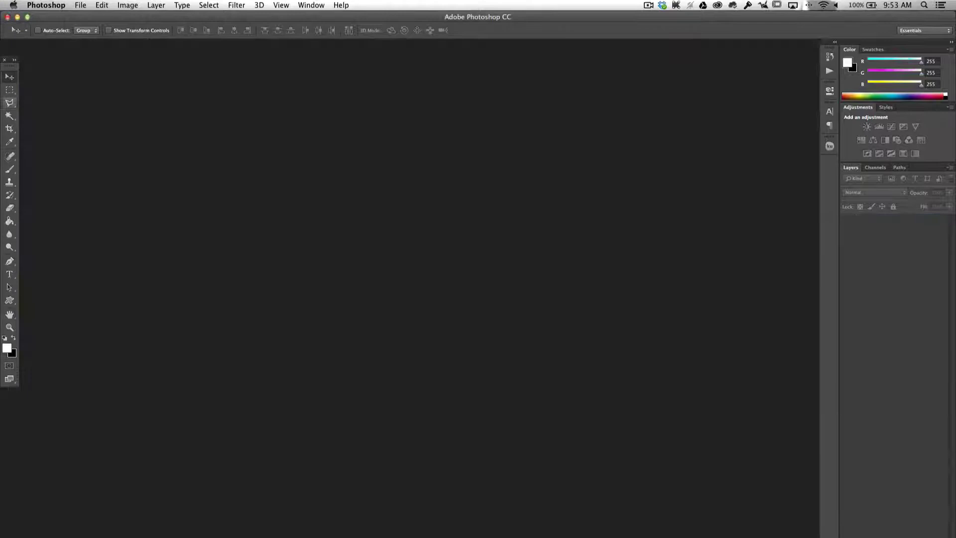
{"action": "key", "text": "Tab"}
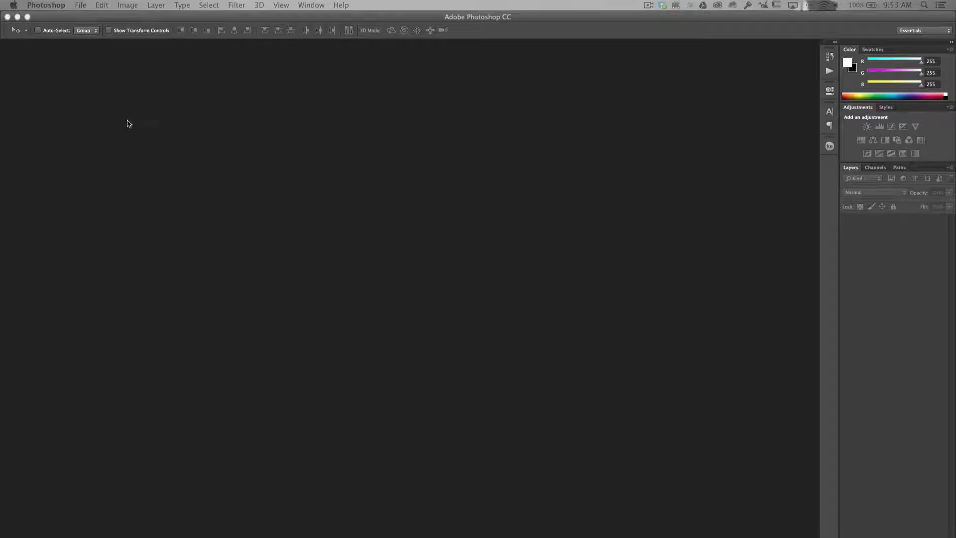
{"action": "key", "text": "Tab"}
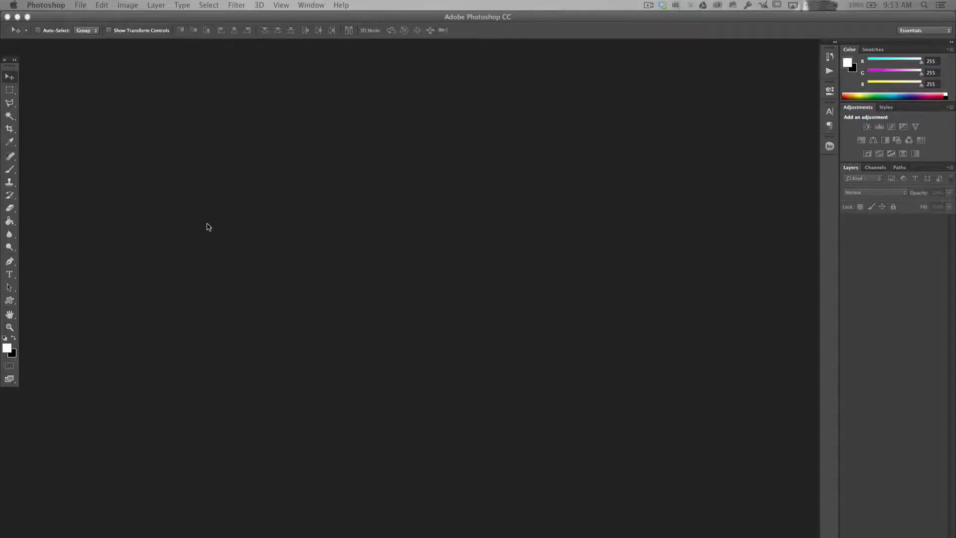
Step: Zoom in, Magic Wand-select the red patch by the jacket hem, Content-Aware fill it, deselect
{"action": "key", "text": "super+equal"}
{"action": "key", "text": "super+equal"}
{"action": "key", "text": "super+equal"}
{"action": "key", "text": "super+equal"}
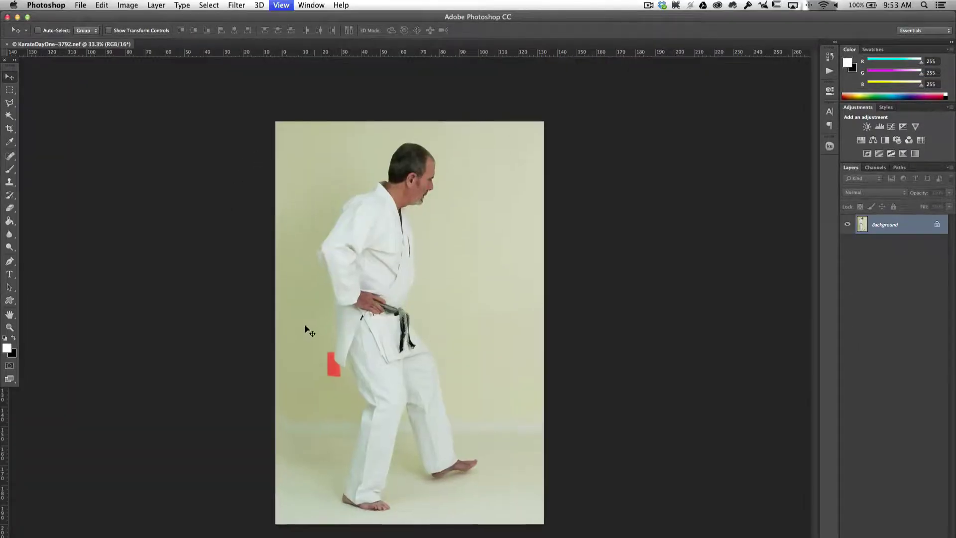
{"action": "scroll", "coordinate": [133, 438], "scroll_direction": "down", "scroll_amount": 10}
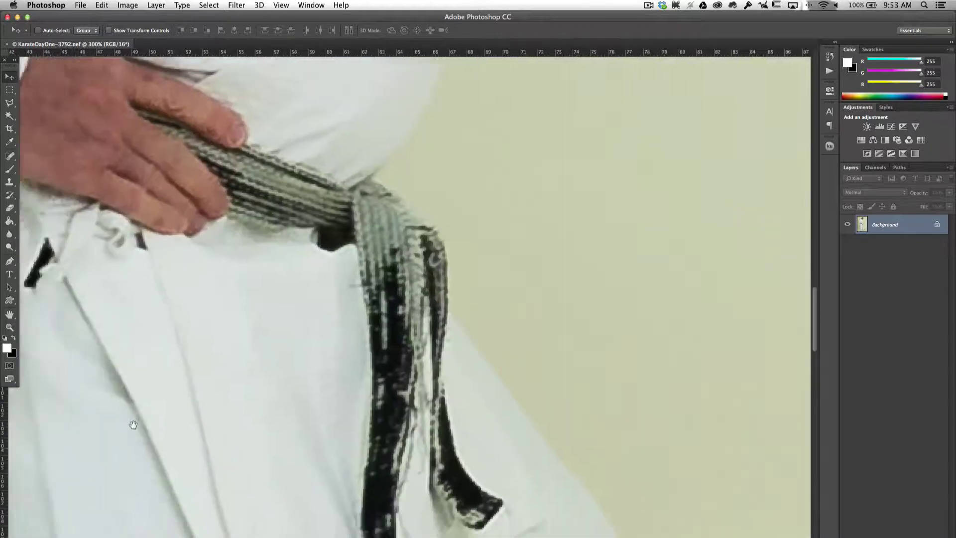
{"action": "key", "text": "super+equal"}
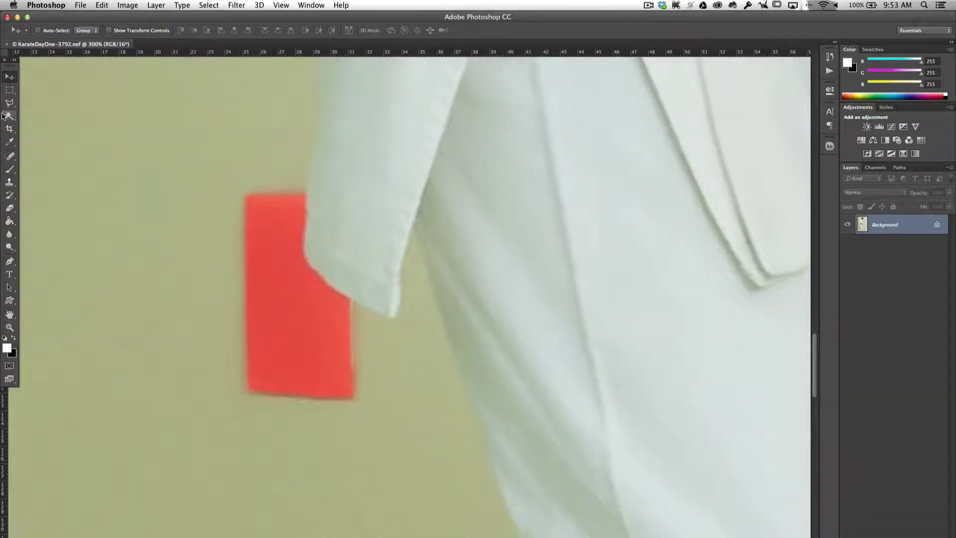
{"action": "left_click", "coordinate": [6, 115]}
{"action": "left_click", "coordinate": [315, 309]}
{"action": "key", "text": "shift+BackSpace"}
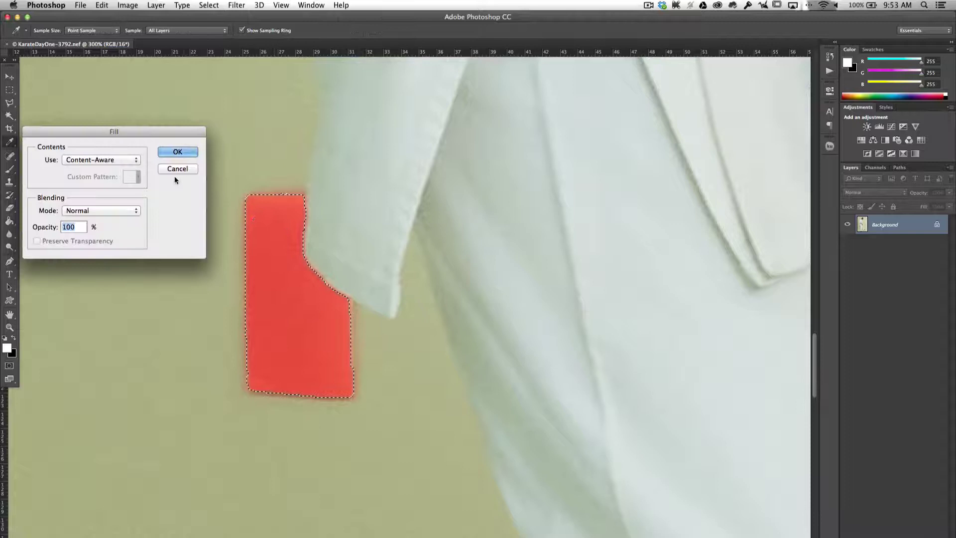
{"action": "key", "text": "Return"}
{"action": "key", "text": "super+d"}
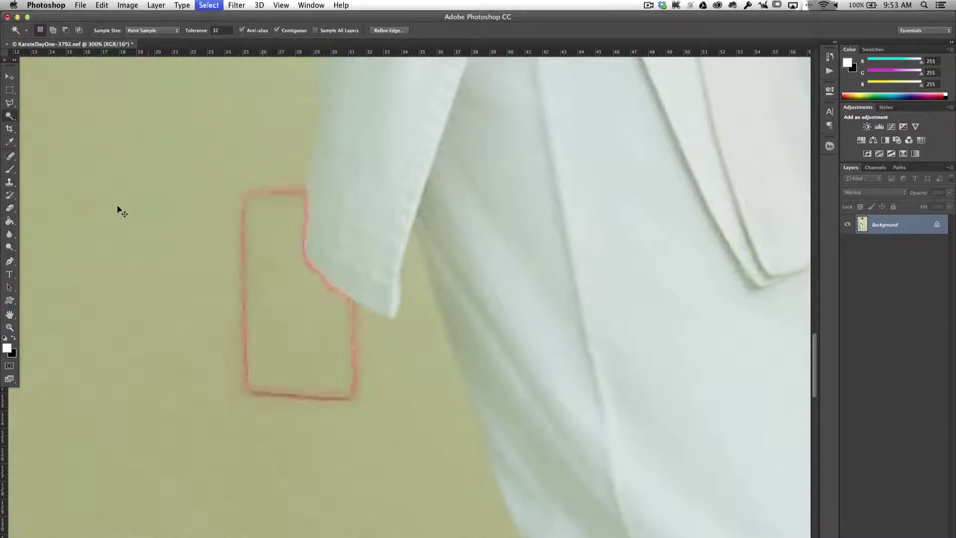
{"action": "left_click", "coordinate": [9, 155]}
Step: Heal the leftover outline and faint wall marks, then save as KarateDayOne-3792-Edit.psd
{"action": "mouse_move", "coordinate": [248, 197]}
{"action": "left_mouse_down"}
{"action": "mouse_move", "coordinate": [298, 193]}
{"action": "mouse_move", "coordinate": [304, 202]}
{"action": "mouse_move", "coordinate": [305, 259]}
{"action": "mouse_move", "coordinate": [353, 304]}
{"action": "mouse_move", "coordinate": [354, 401]}
{"action": "mouse_move", "coordinate": [259, 397]}
{"action": "mouse_move", "coordinate": [243, 376]}
{"action": "mouse_move", "coordinate": [244, 192]}
{"action": "mouse_move", "coordinate": [295, 186]}
{"action": "mouse_move", "coordinate": [251, 192]}
{"action": "mouse_move", "coordinate": [239, 229]}
{"action": "mouse_move", "coordinate": [241, 336]}
{"action": "left_mouse_up"}
{"action": "mouse_move", "coordinate": [245, 382]}
{"action": "left_mouse_down"}
{"action": "mouse_move", "coordinate": [326, 386]}
{"action": "mouse_move", "coordinate": [232, 386]}
{"action": "left_mouse_up"}
{"action": "left_click_drag", "start_coordinate": [334, 301], "coordinate": [323, 288]}
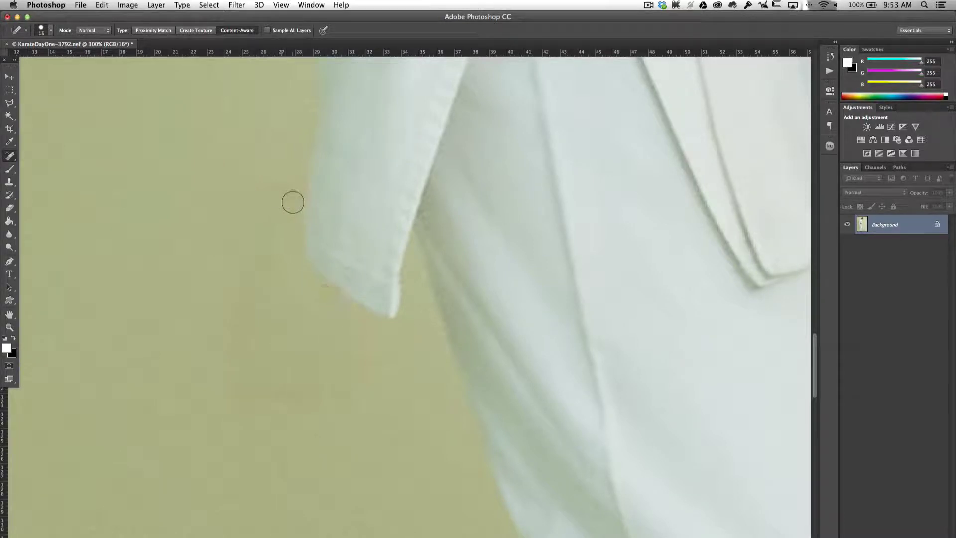
{"action": "left_click_drag", "start_coordinate": [267, 382], "coordinate": [337, 379]}
{"action": "key", "text": "super+0"}
{"action": "key", "text": "super+s"}
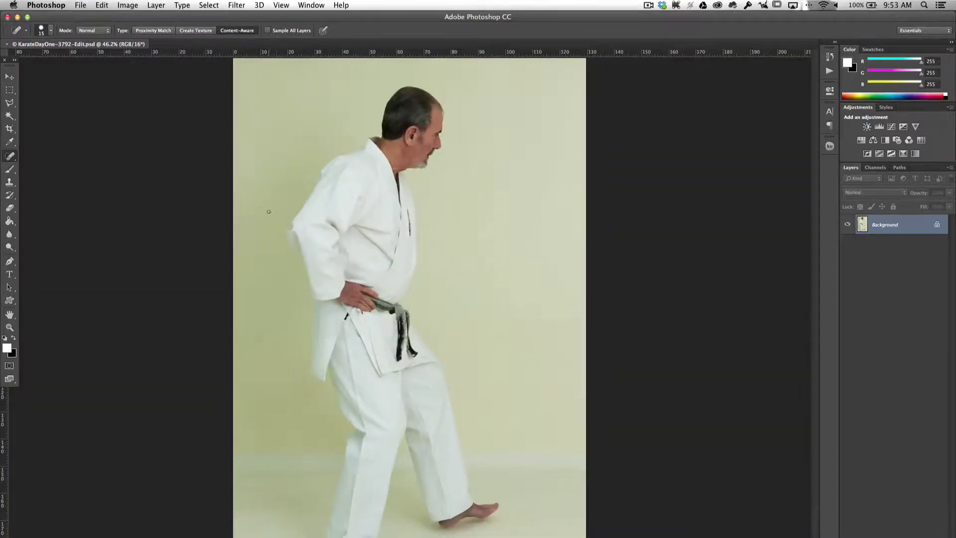
Step: Heal the streaks below the jacket hem with a slightly larger brush and resave
{"action": "key", "text": "super+equal"}
{"action": "key", "text": "super+equal"}
{"action": "key", "text": "super+equal"}
{"action": "key", "text": "super+equal"}
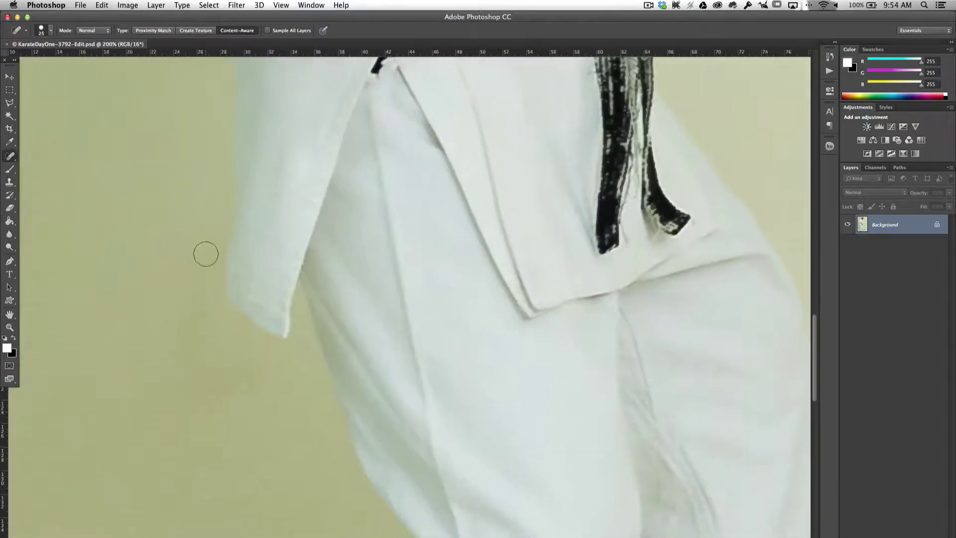
{"action": "mouse_move", "coordinate": [206, 254]}
{"action": "left_mouse_down"}
{"action": "mouse_move", "coordinate": [187, 287]}
{"action": "mouse_move", "coordinate": [189, 322]}
{"action": "left_mouse_up"}
{"action": "key", "text": "bracketright"}
{"action": "left_click", "coordinate": [171, 397], "text": "shift"}
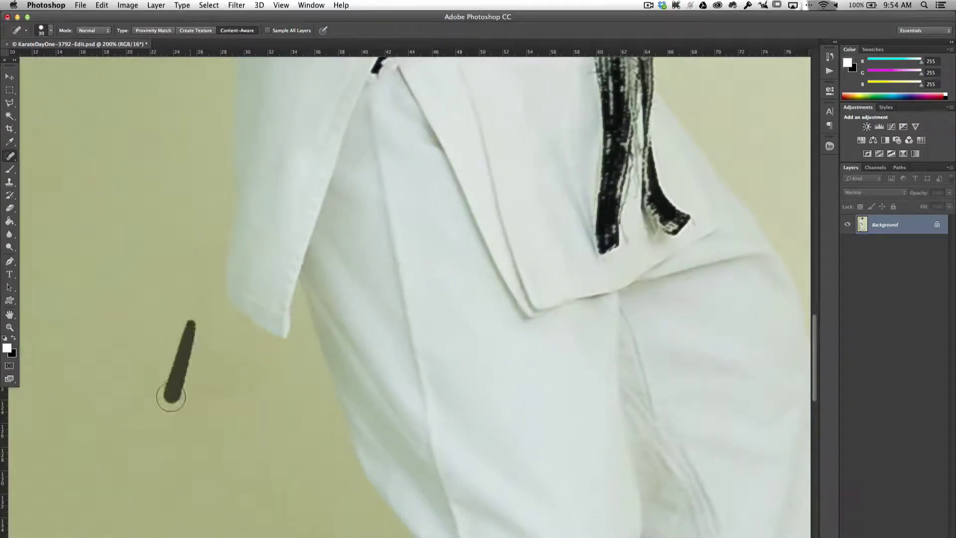
{"action": "key", "text": "super+0"}
{"action": "key", "text": "super+s"}
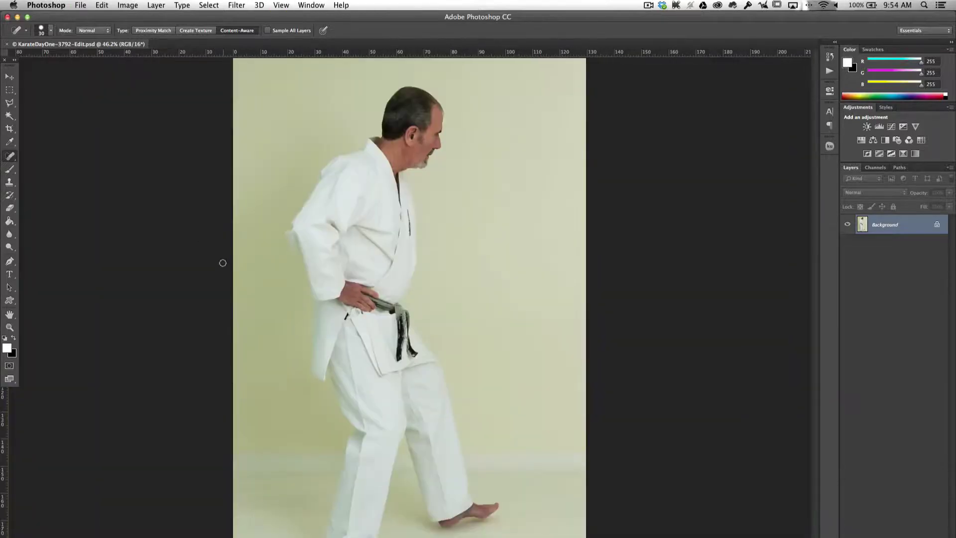
{"action": "left_click", "coordinate": [9, 182]}
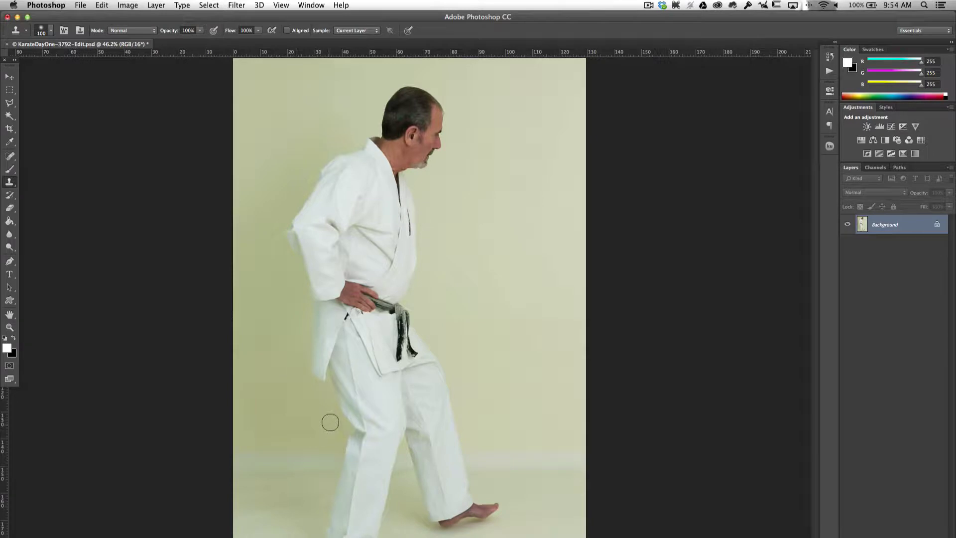
{"action": "left_click", "coordinate": [9, 77]}
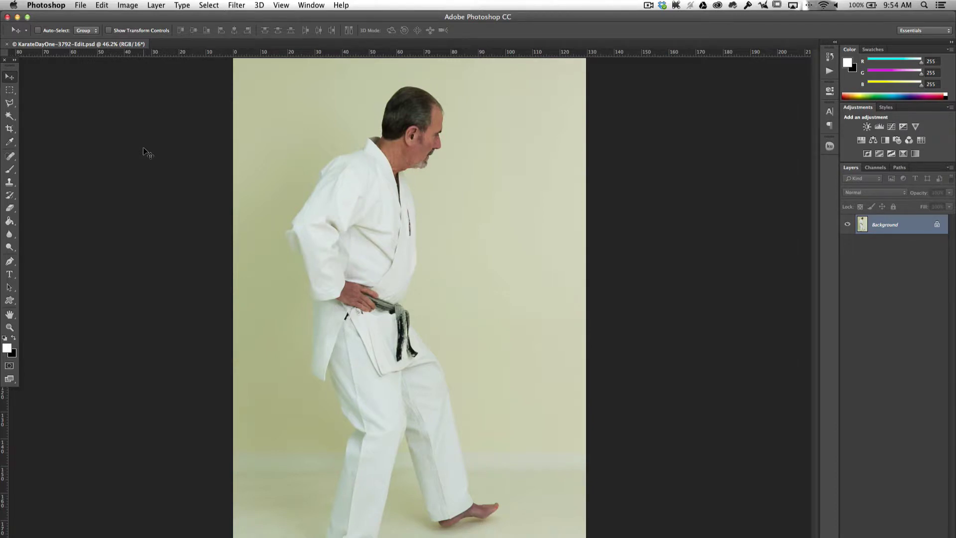
Step: Close KarateDayOne-3792-Edit.psd with Cmd+W
{"action": "key", "text": "super+w"}
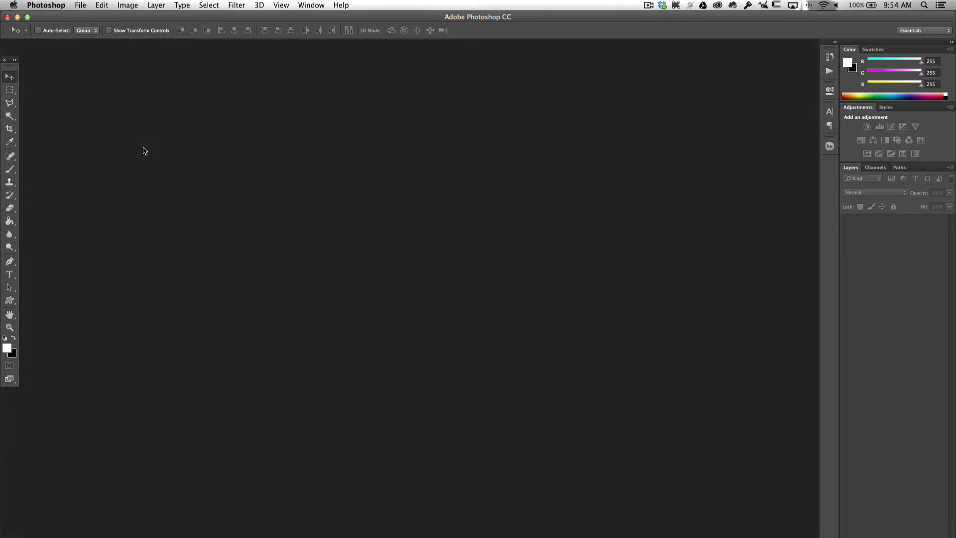